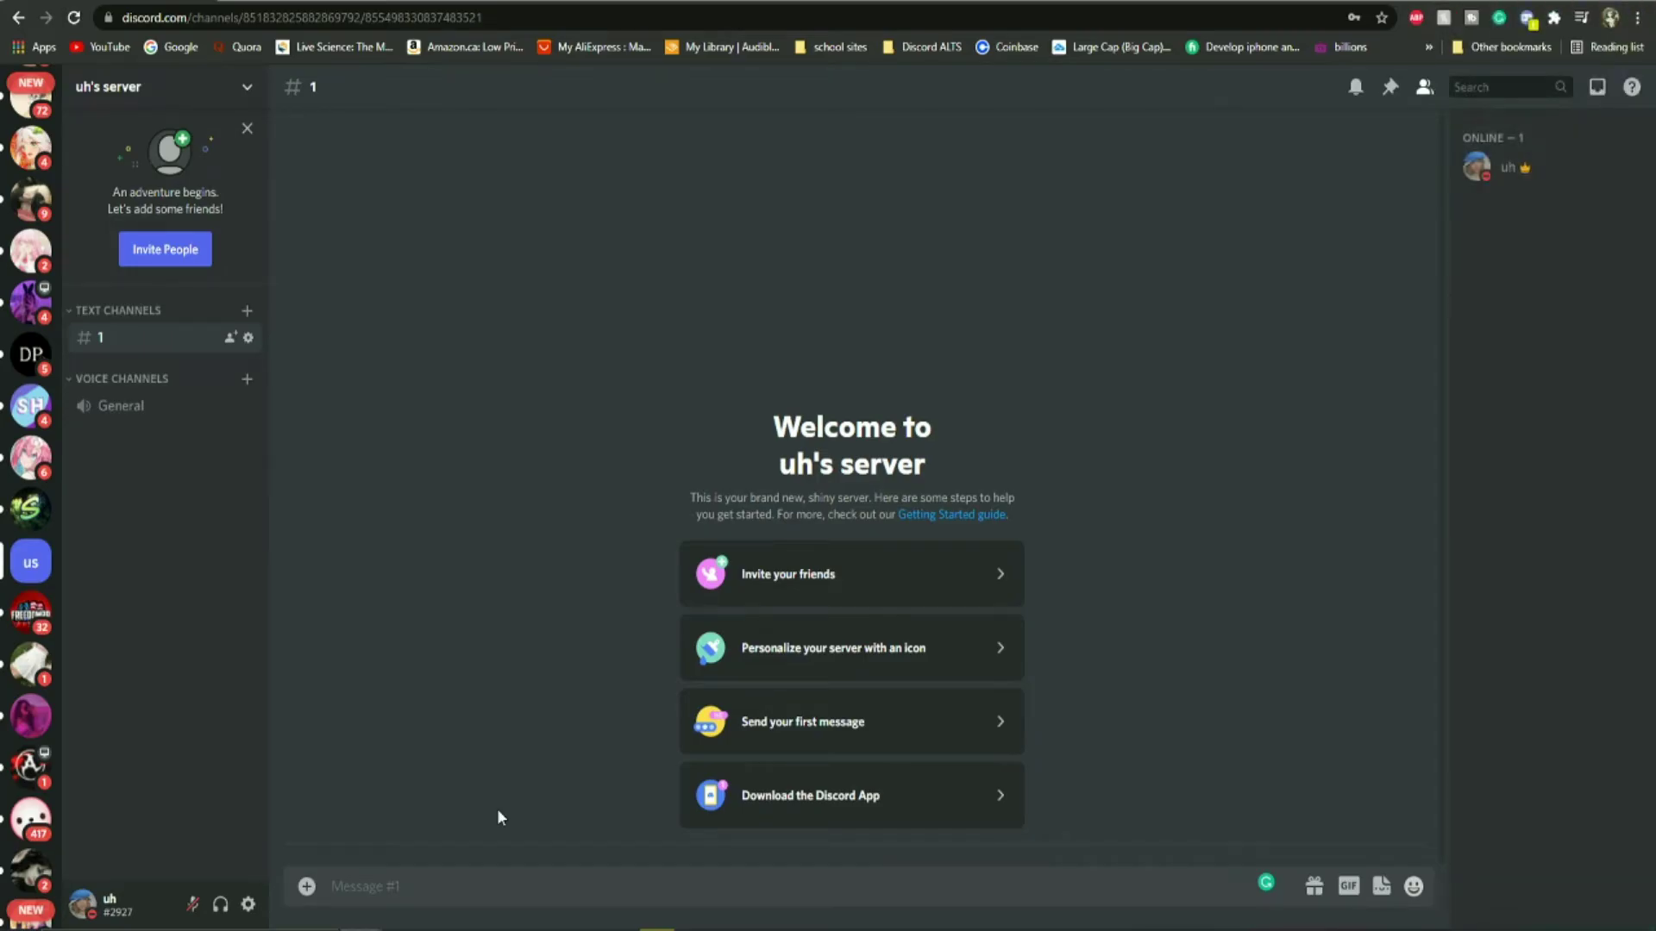
# Step: Send the message 'discord.gift/nitro' in channel 1
pyautogui.click(383, 890)
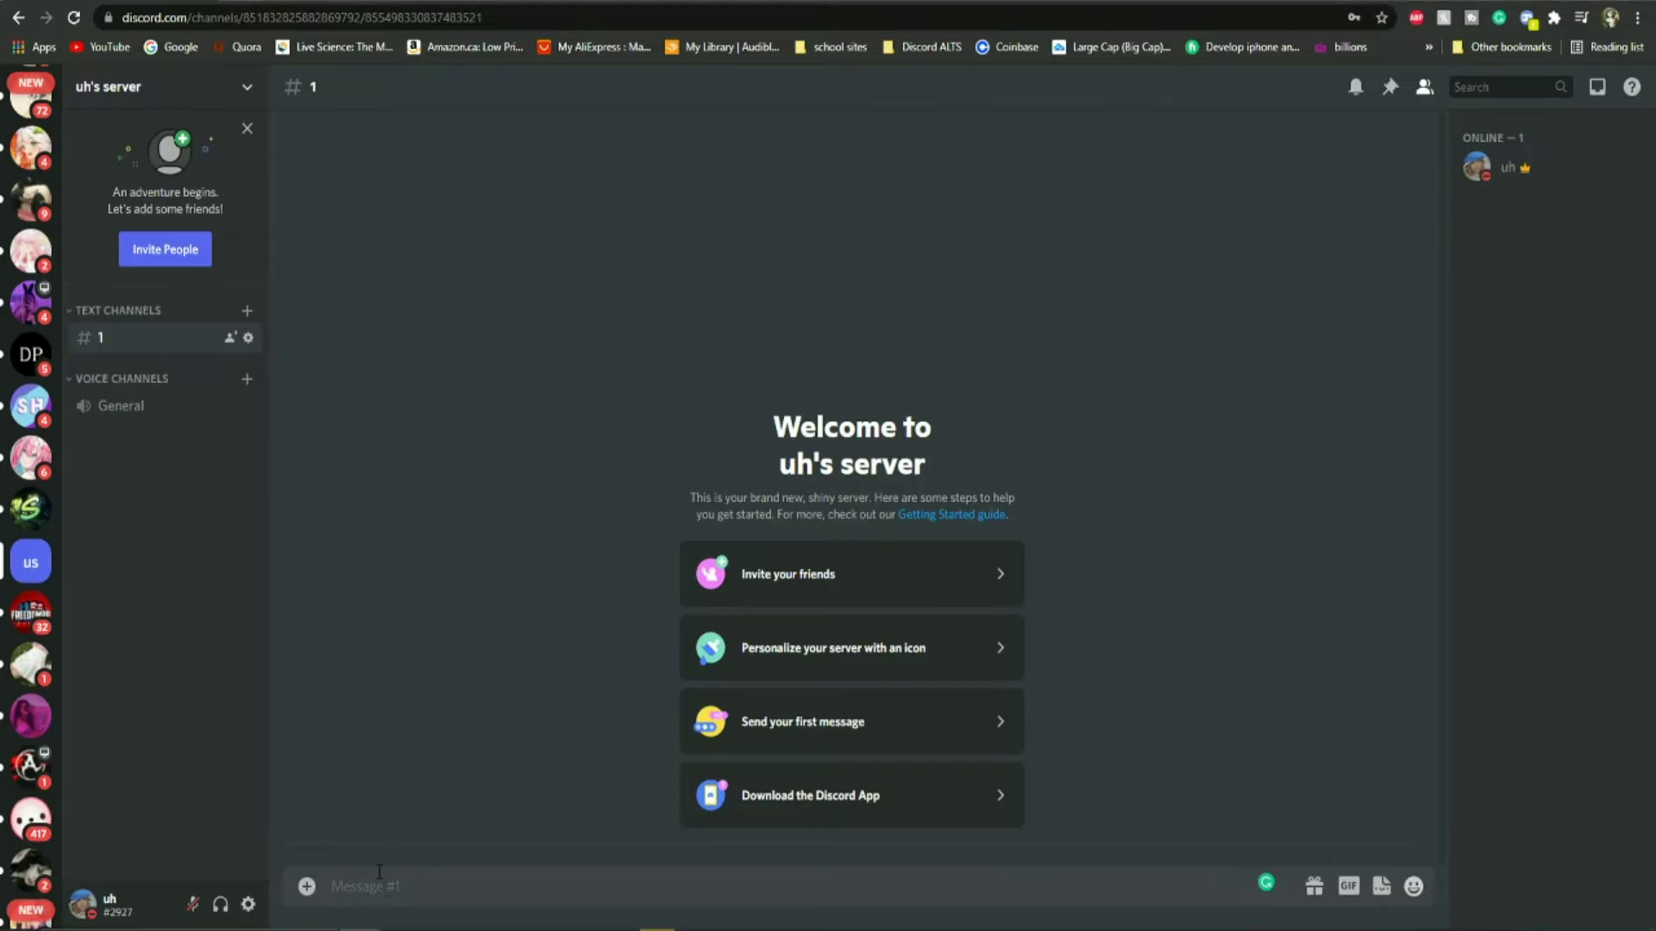
pyautogui.write('discord')
pyautogui.write('.')
pyautogui.write('gift/')
pyautogui.write('n')
pyautogui.write('itro')
pyautogui.press('Return')
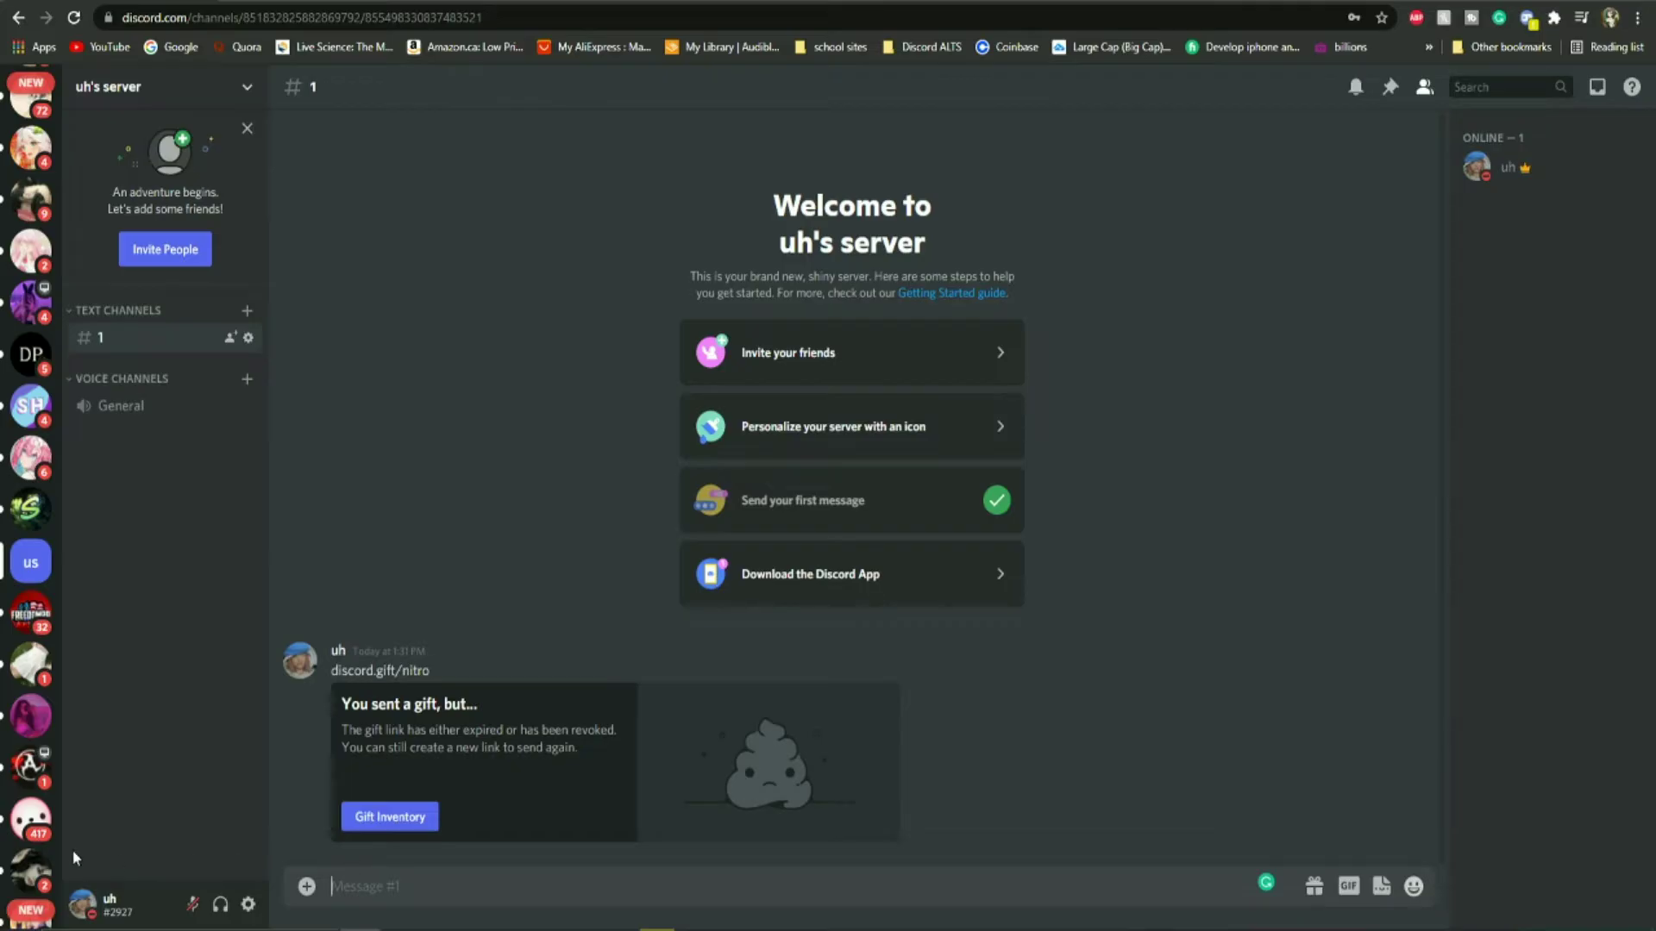
# Step: Select the discord.gift/nitro link text and inspect it in DevTools
pyautogui.moveTo(776, 666)
pyautogui.moveTo(327, 670); pyautogui.dragTo(437, 670)
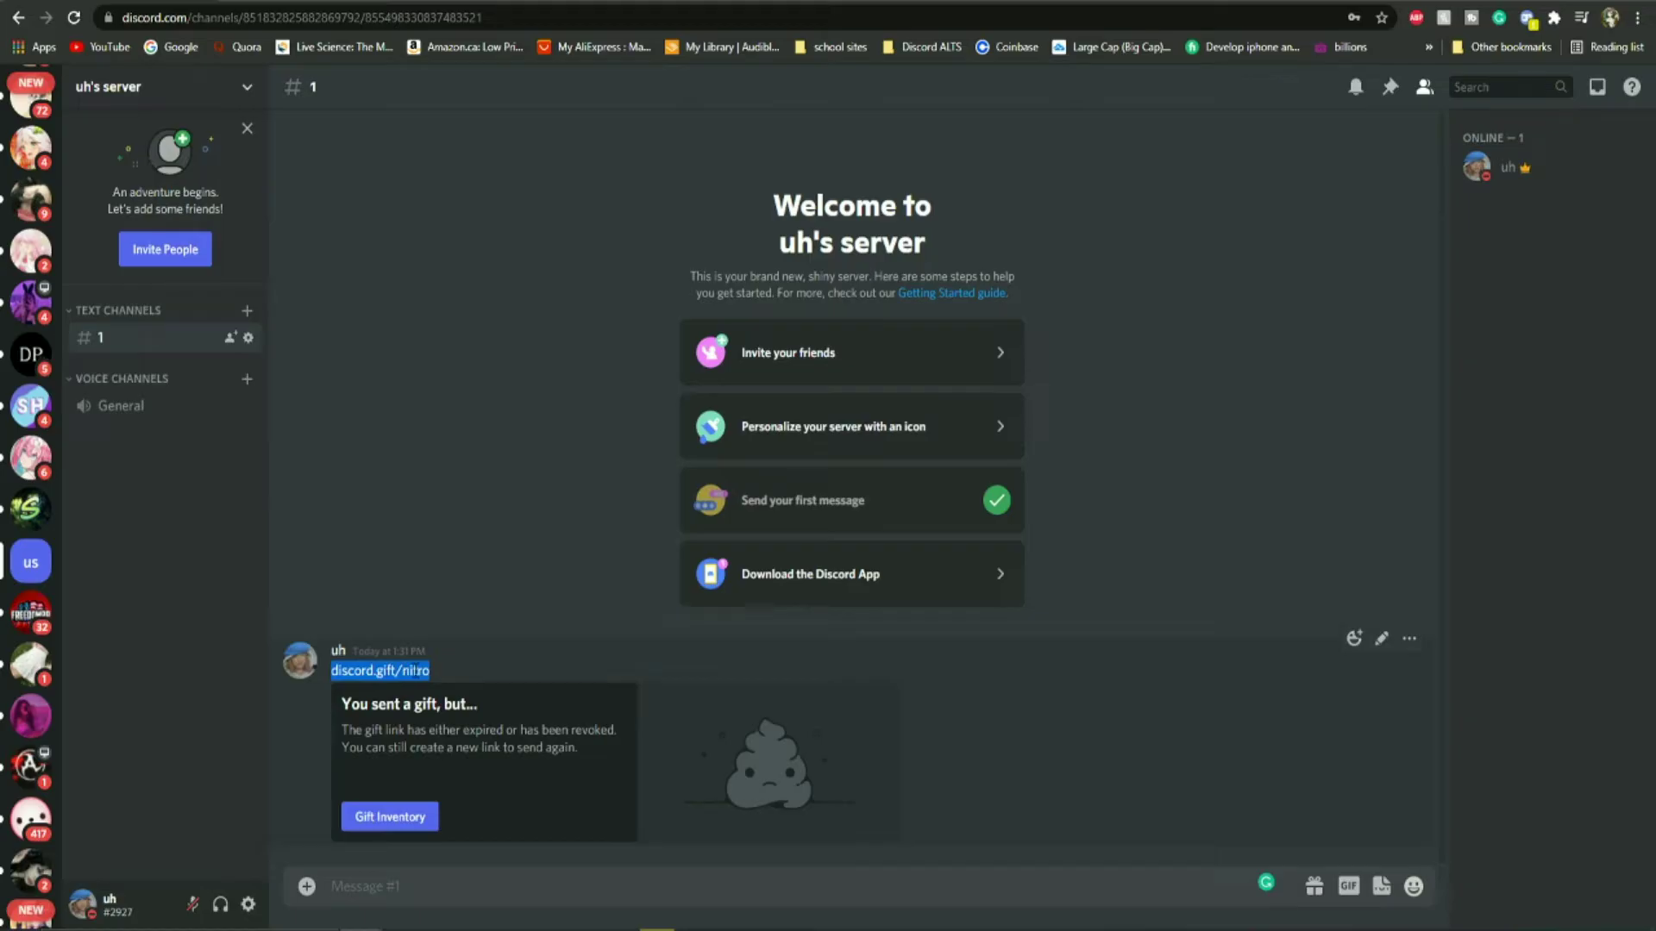
pyautogui.rightClick(418, 670)
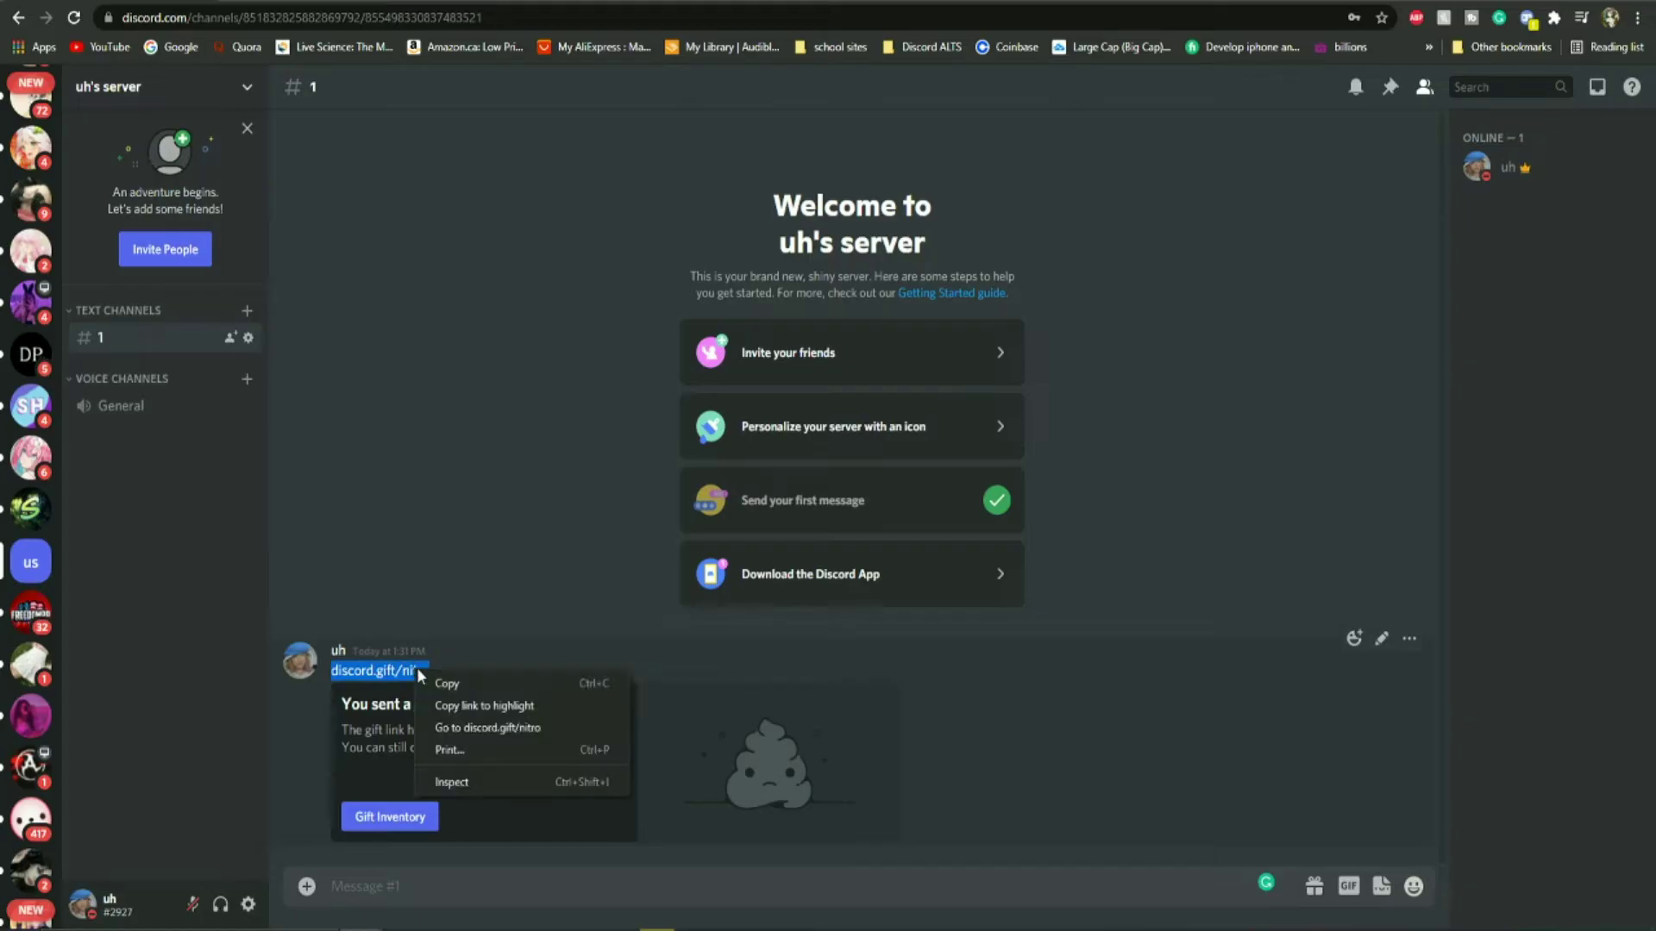
pyautogui.click(521, 783)
# Step: Widen DevTools and expand the message's container-1ov-mD node to show the gift embed
pyautogui.moveTo(1089, 427); pyautogui.dragTo(388, 424)
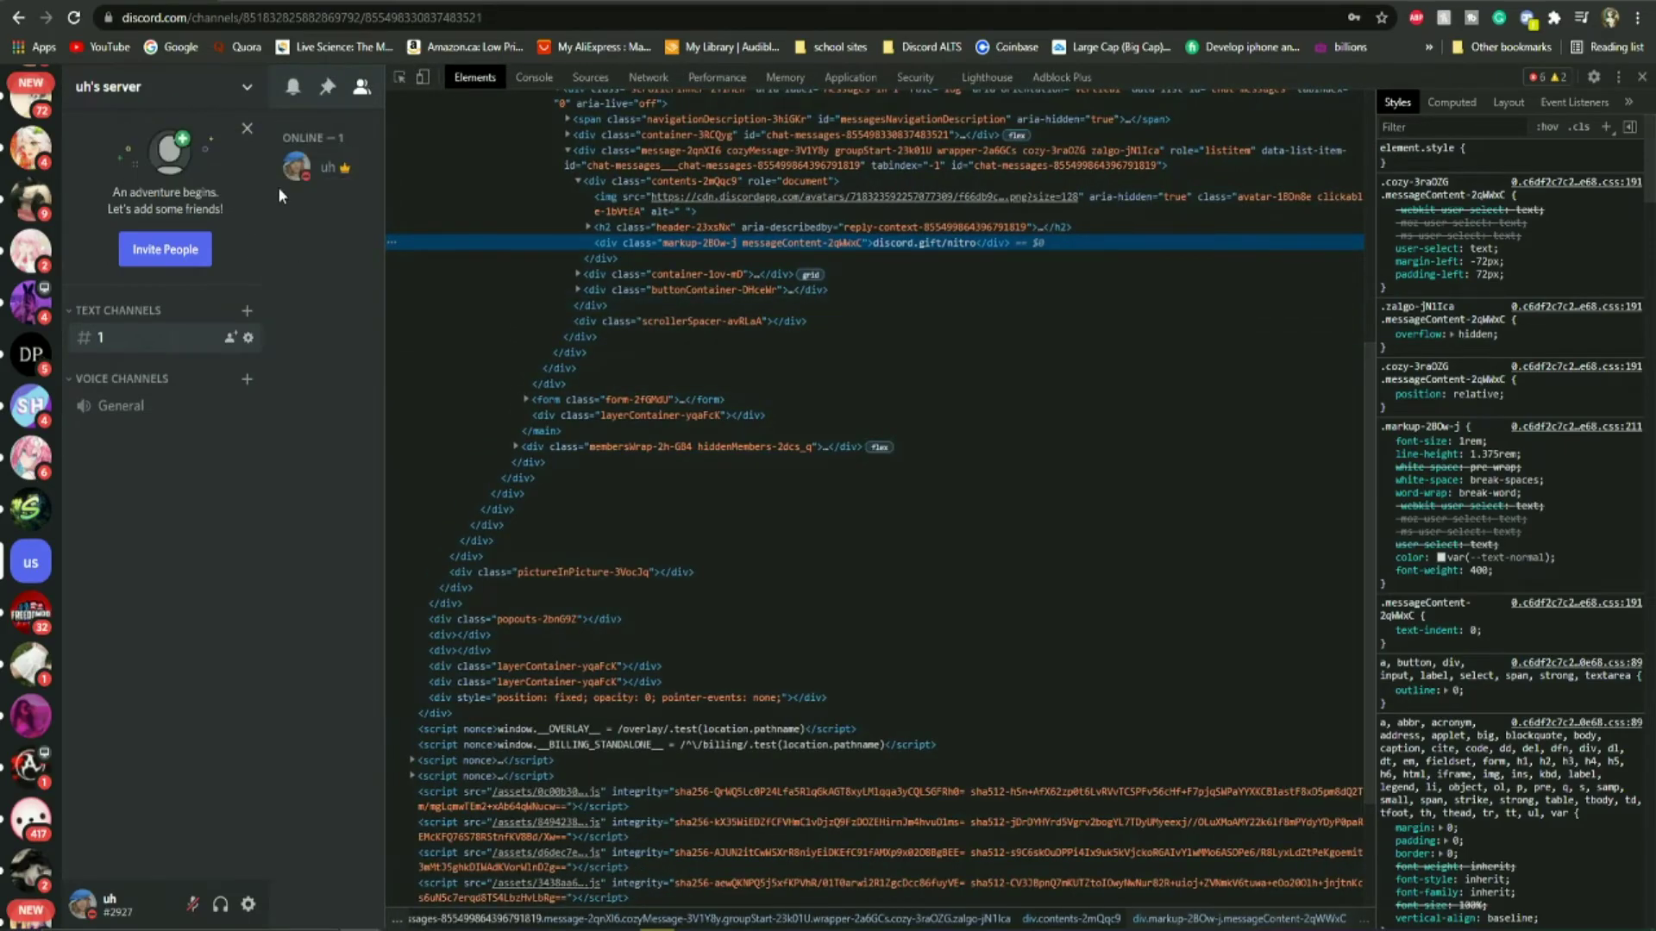
pyautogui.click(589, 257)
pyautogui.scroll(2, 577, 459)
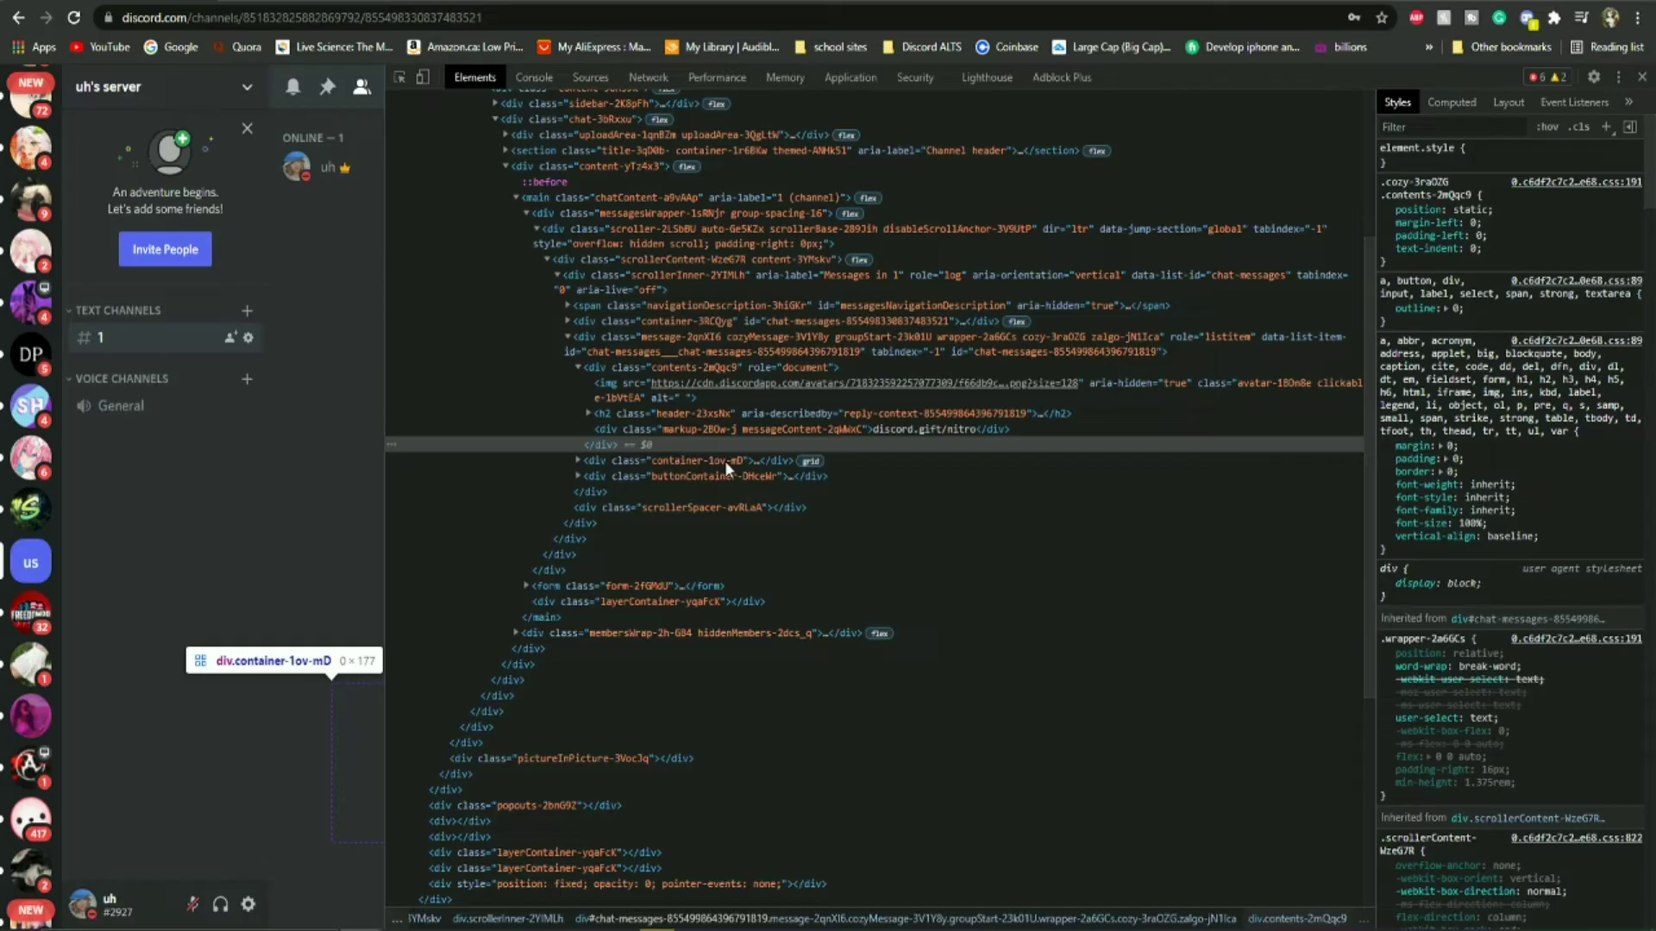
pyautogui.click(579, 461)
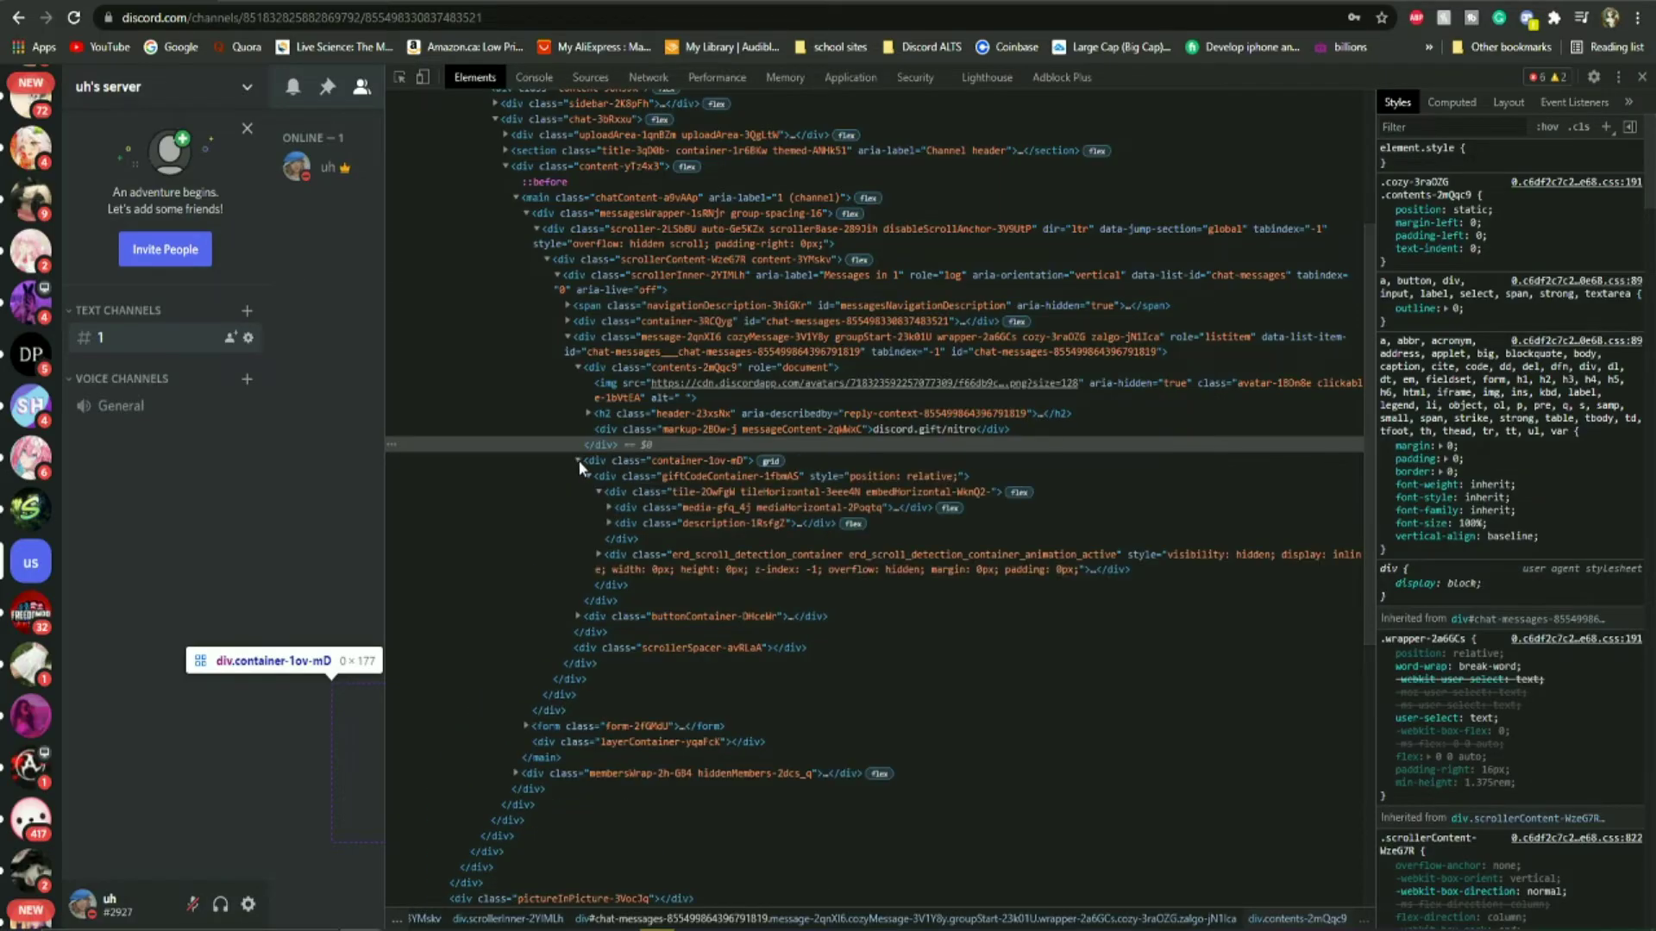
# Step: Edit the tile-2OwFgW gift element as HTML
pyautogui.rightClick(709, 501)
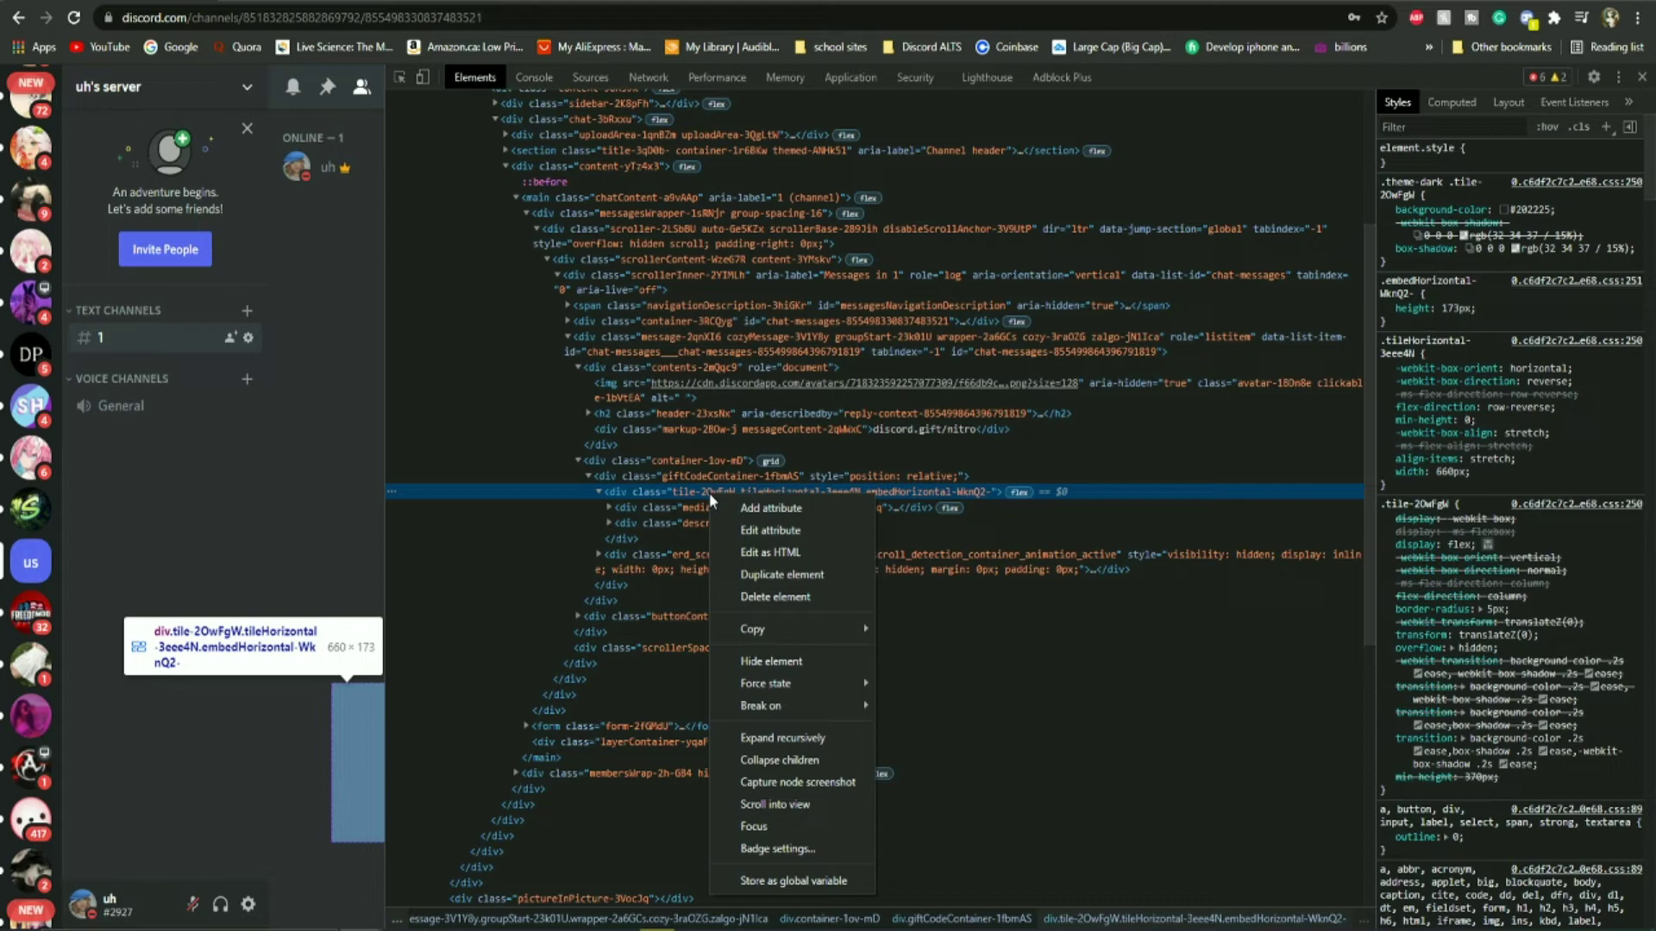
pyautogui.click(781, 555)
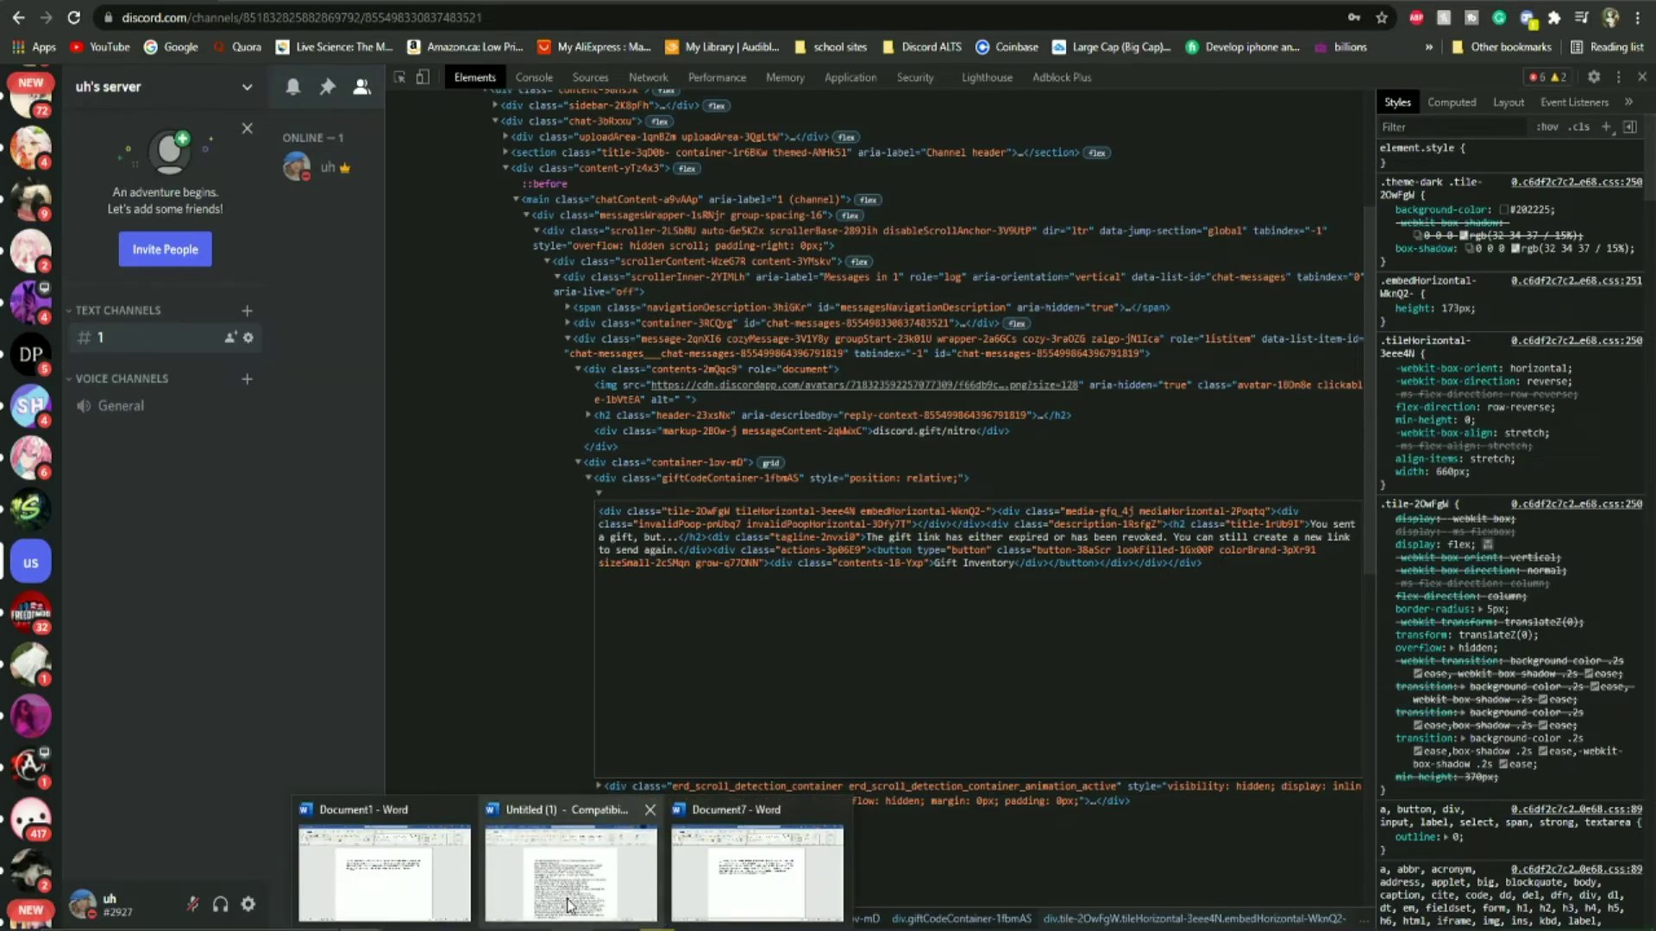
# Step: Copy all Nitro Classic gift HTML from the Untitled (1) Word document, then minimize Word
pyautogui.click(569, 866)
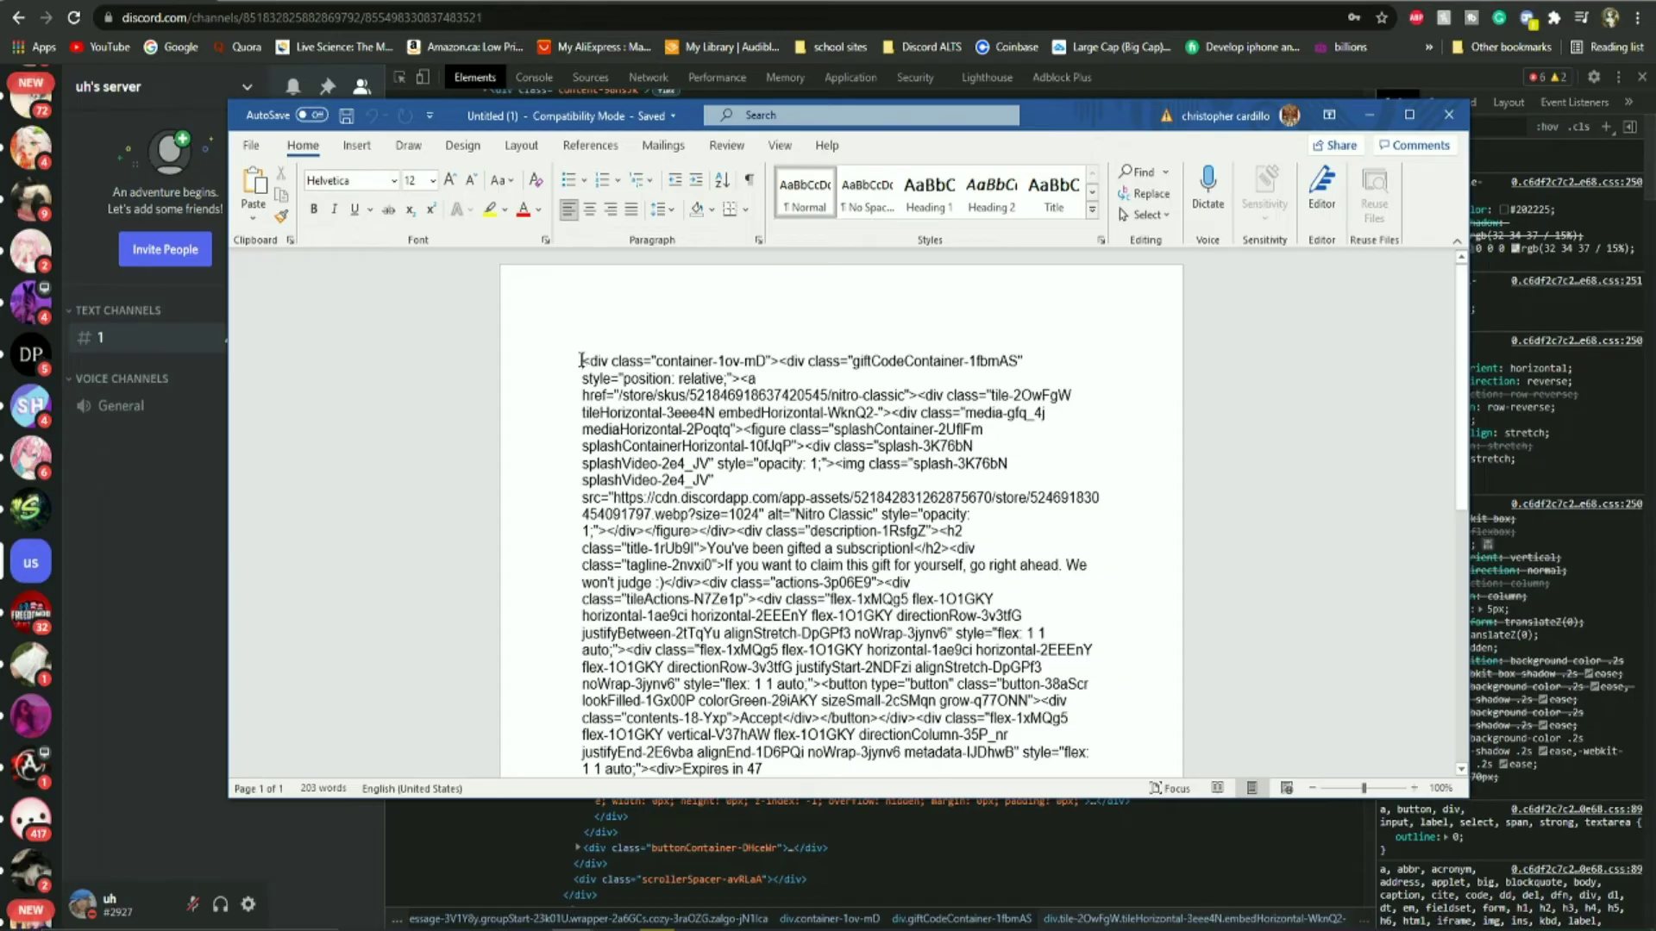
pyautogui.moveTo(583, 362); pyautogui.dragTo(1174, 785)
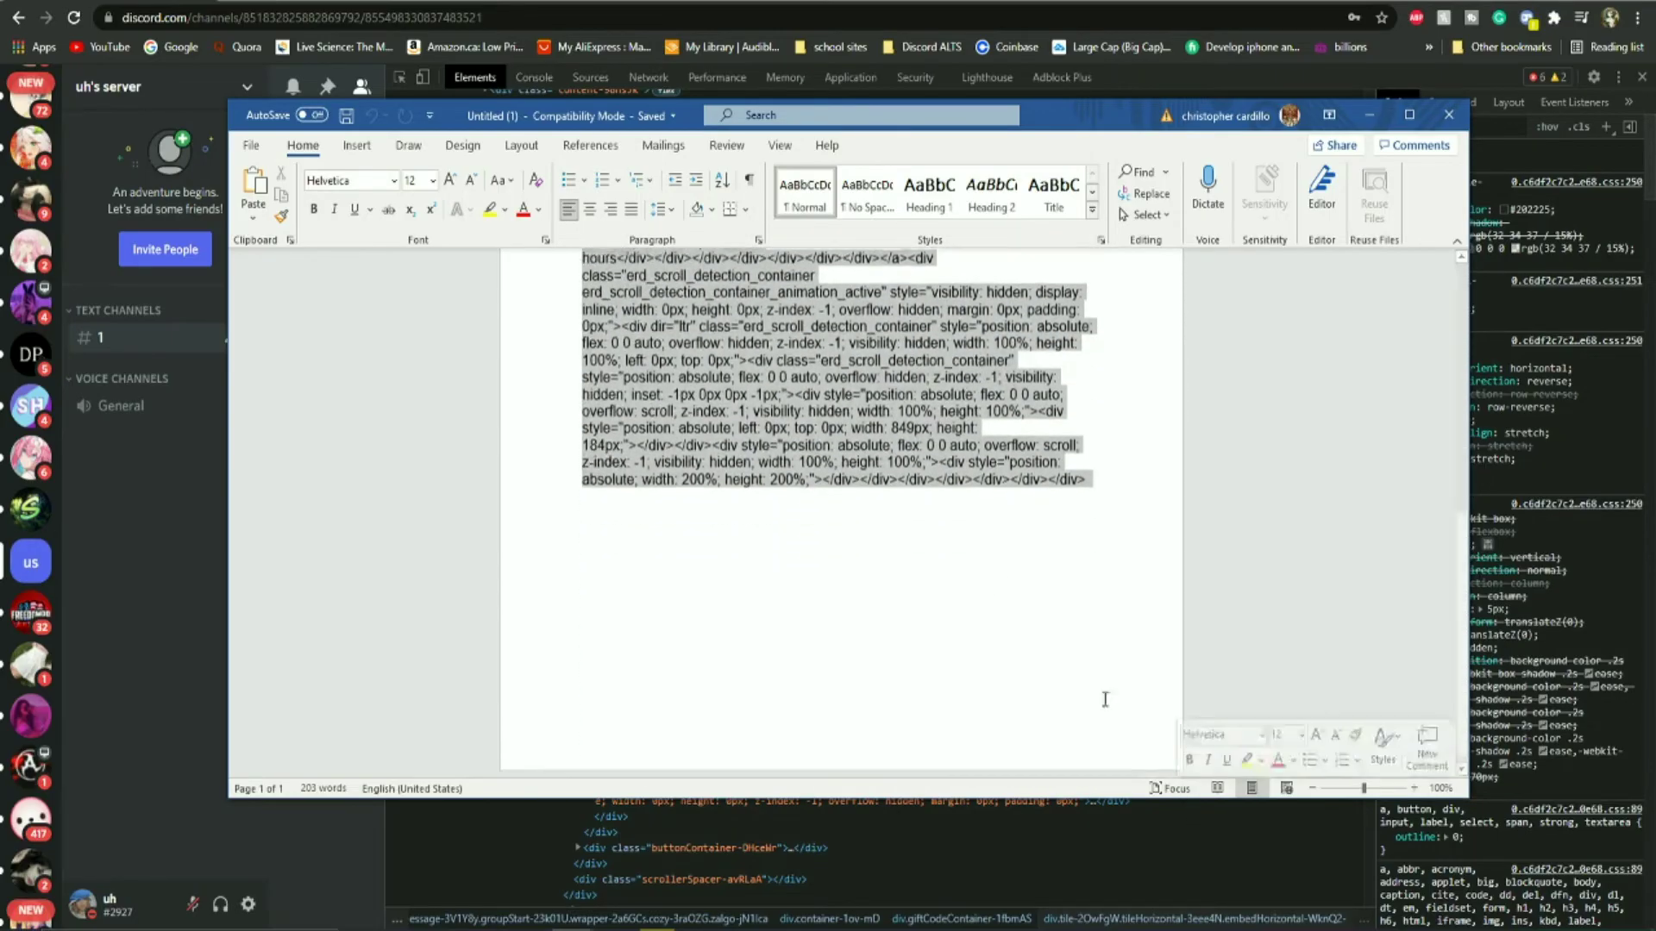
pyautogui.rightClick(679, 375)
pyautogui.click(747, 416)
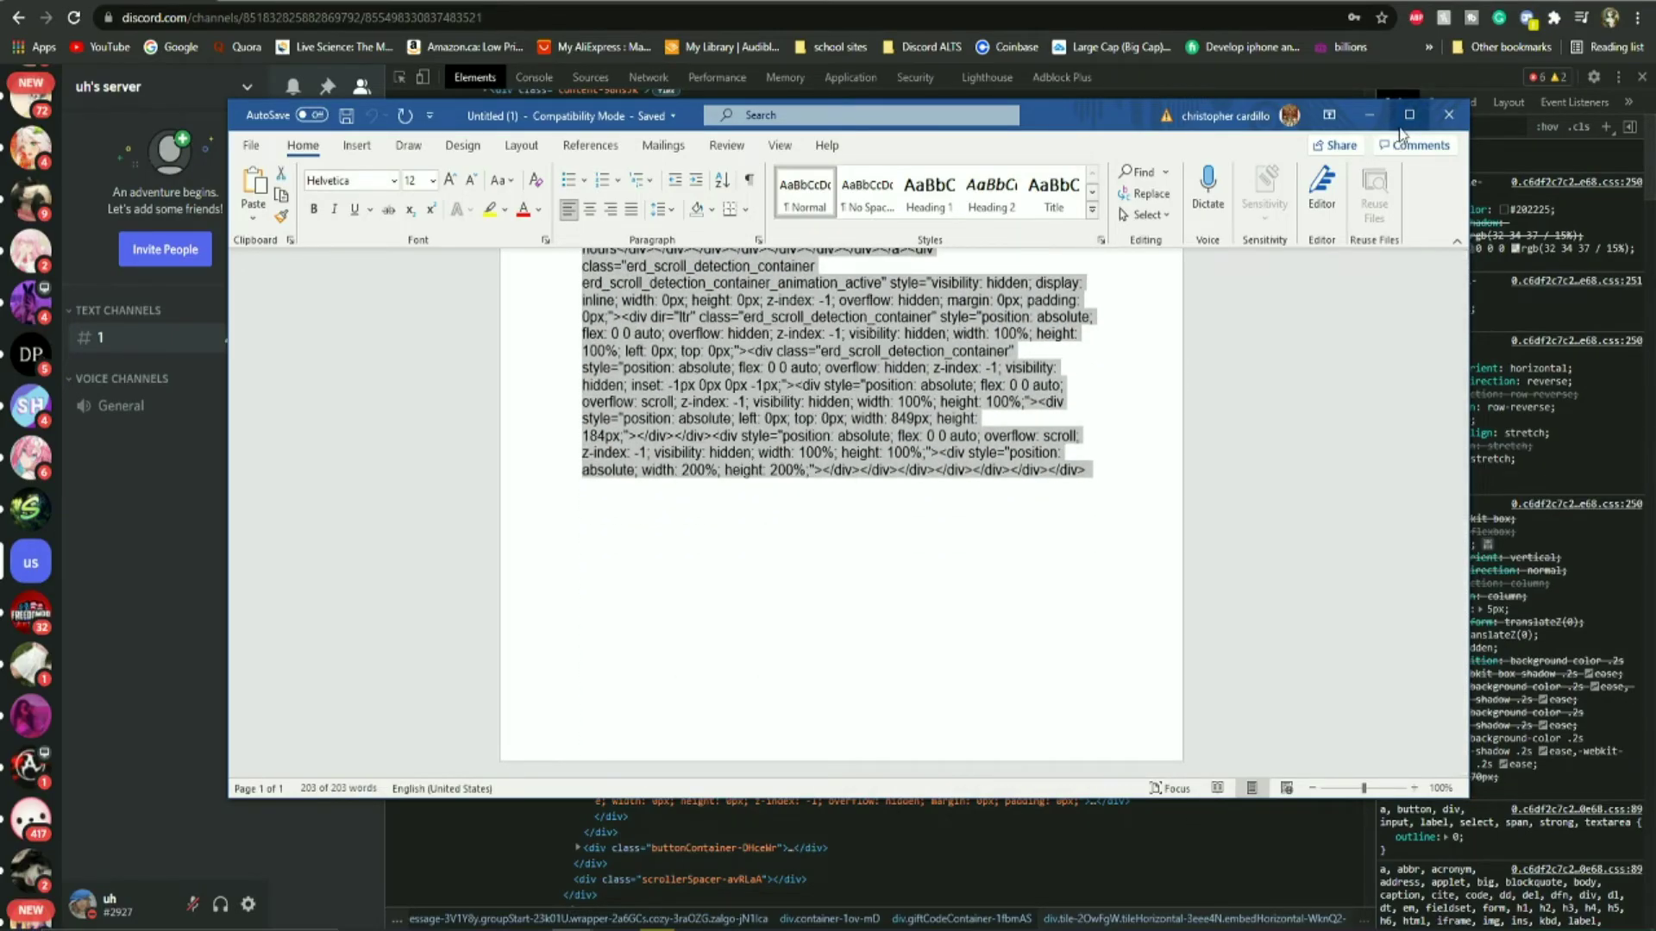
pyautogui.click(1369, 115)
# Step: Swap the tile's expired-gift HTML for the pasted Nitro Classic HTML and narrow DevTools
pyautogui.moveTo(1241, 583); pyautogui.dragTo(675, 504)
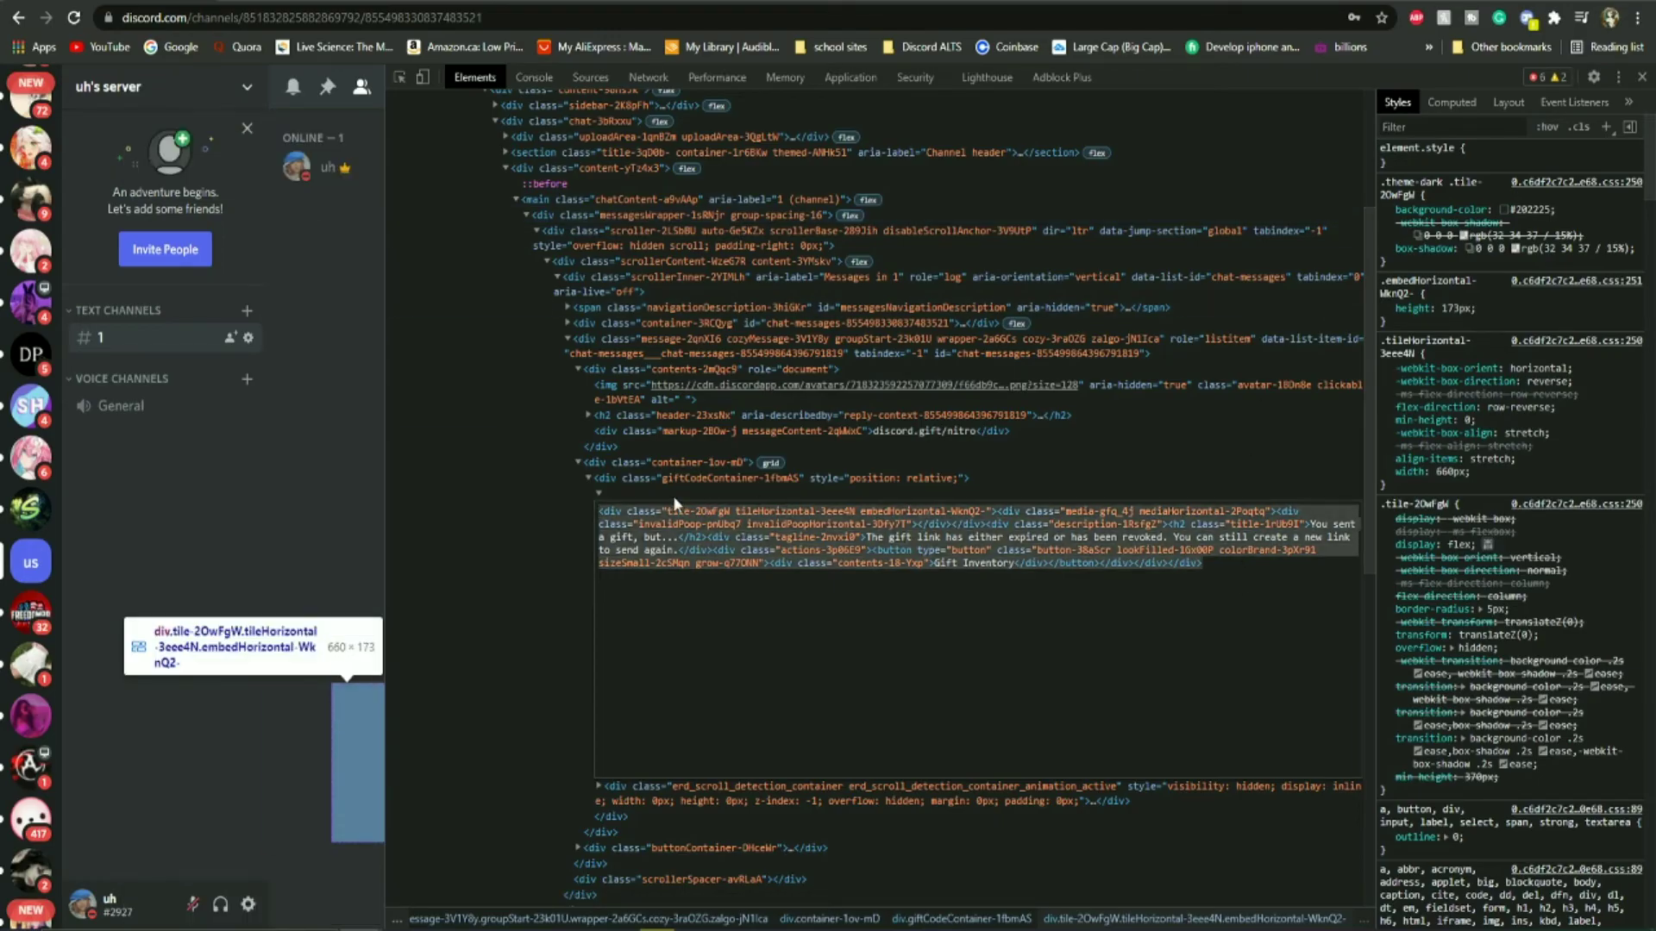
pyautogui.press('BackSpace')
pyautogui.hotkey('ctrl', 'v')
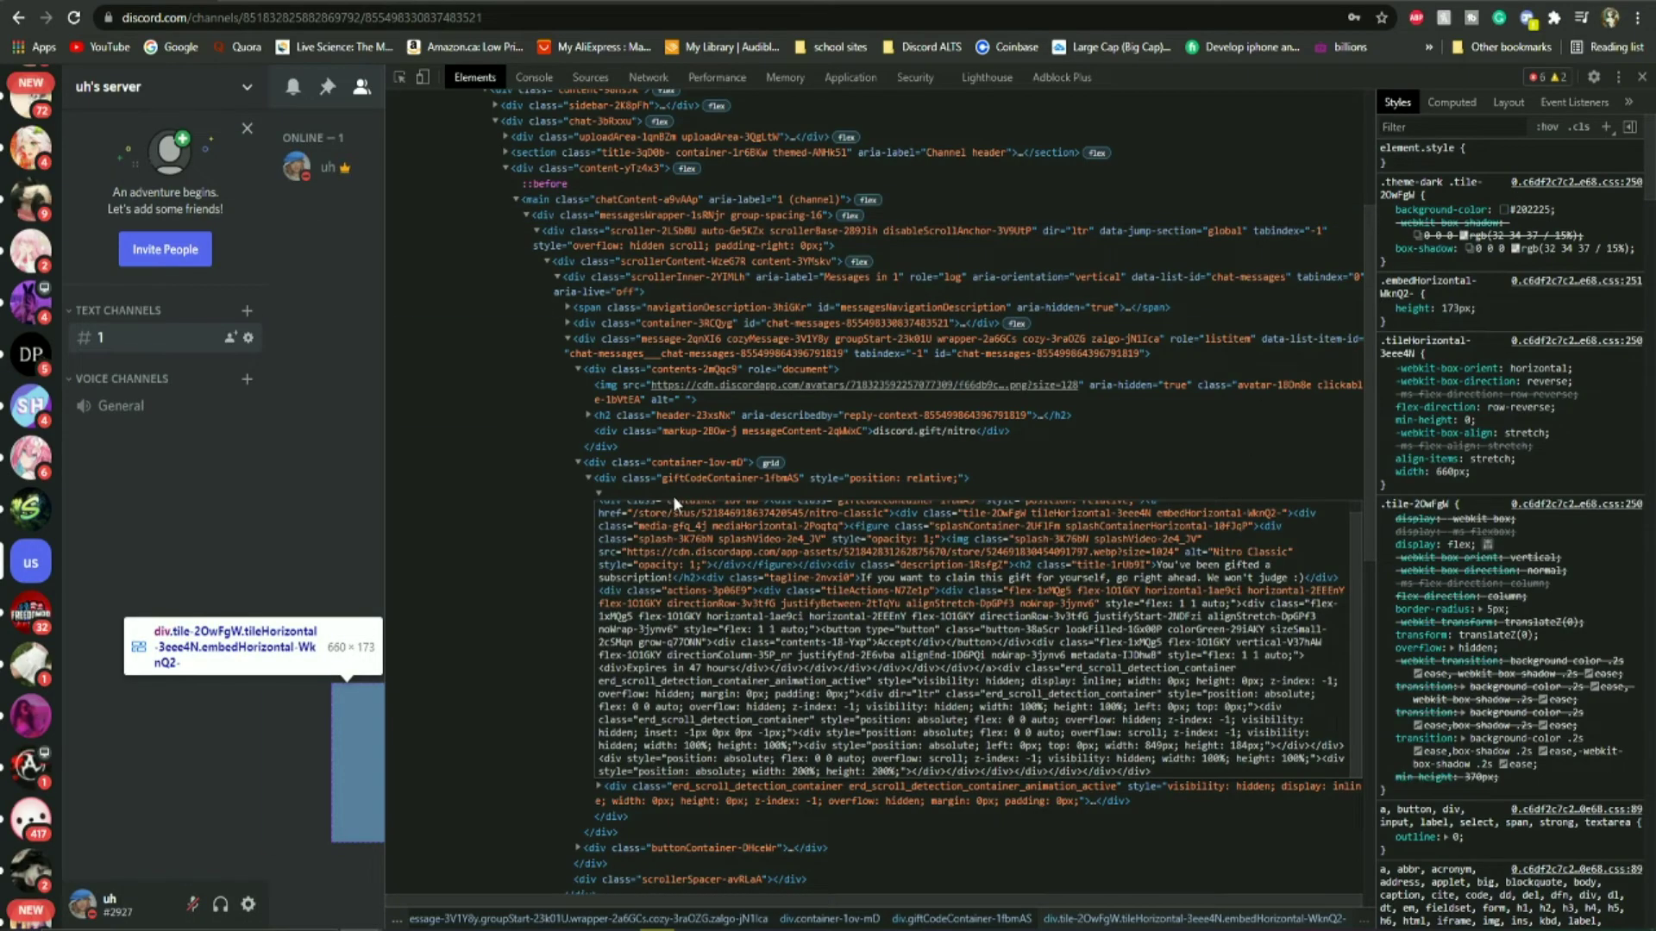
pyautogui.press('Return')
pyautogui.moveTo(385, 441)
pyautogui.mouseDown()
pyautogui.moveTo(295, 436)
pyautogui.moveTo(805, 470)
pyautogui.moveTo(1449, 467)
pyautogui.mouseUp()
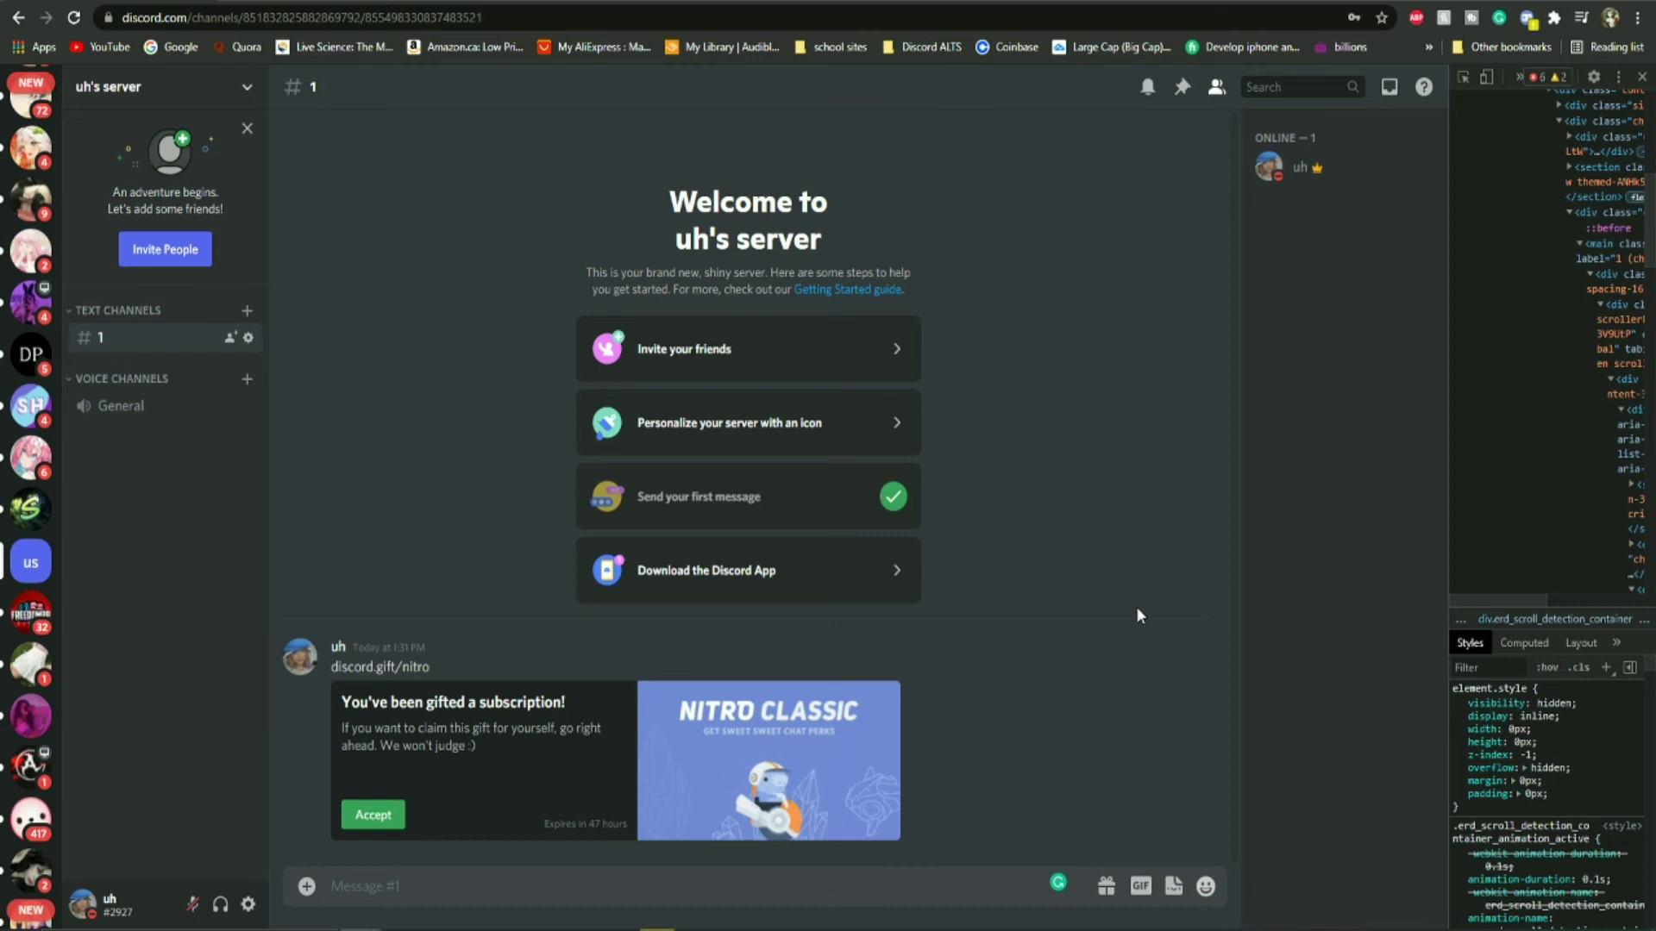
pyautogui.moveTo(373, 815)
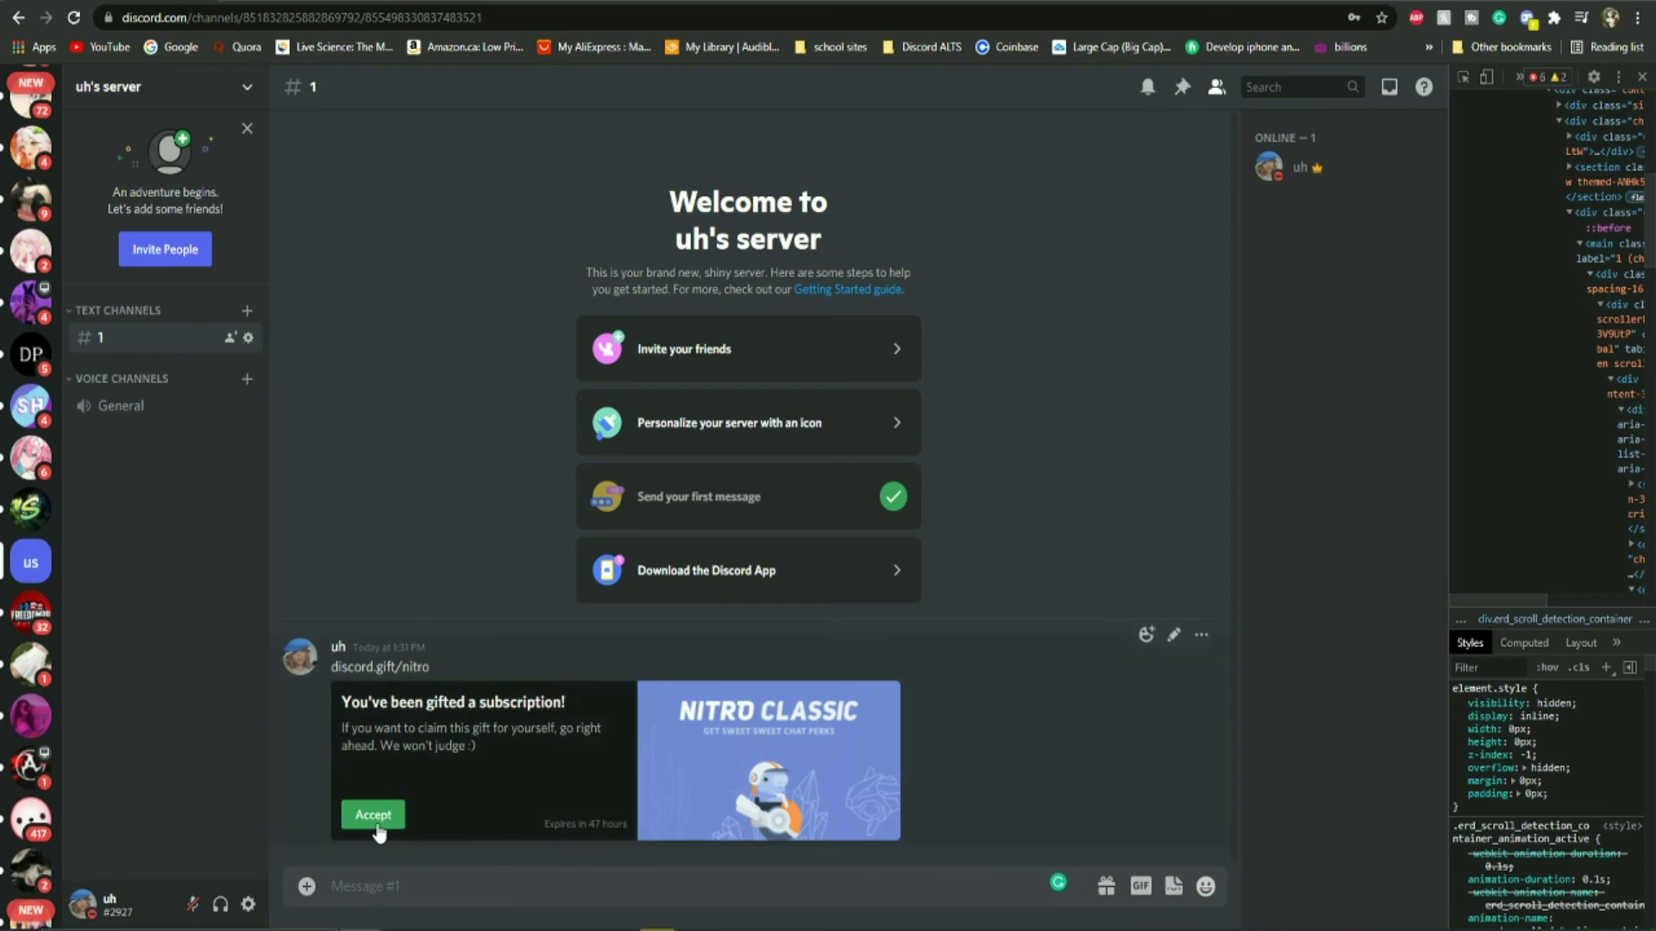
# Step: Accept the Nitro Classic gift with the green Accept button
pyautogui.click(377, 829)
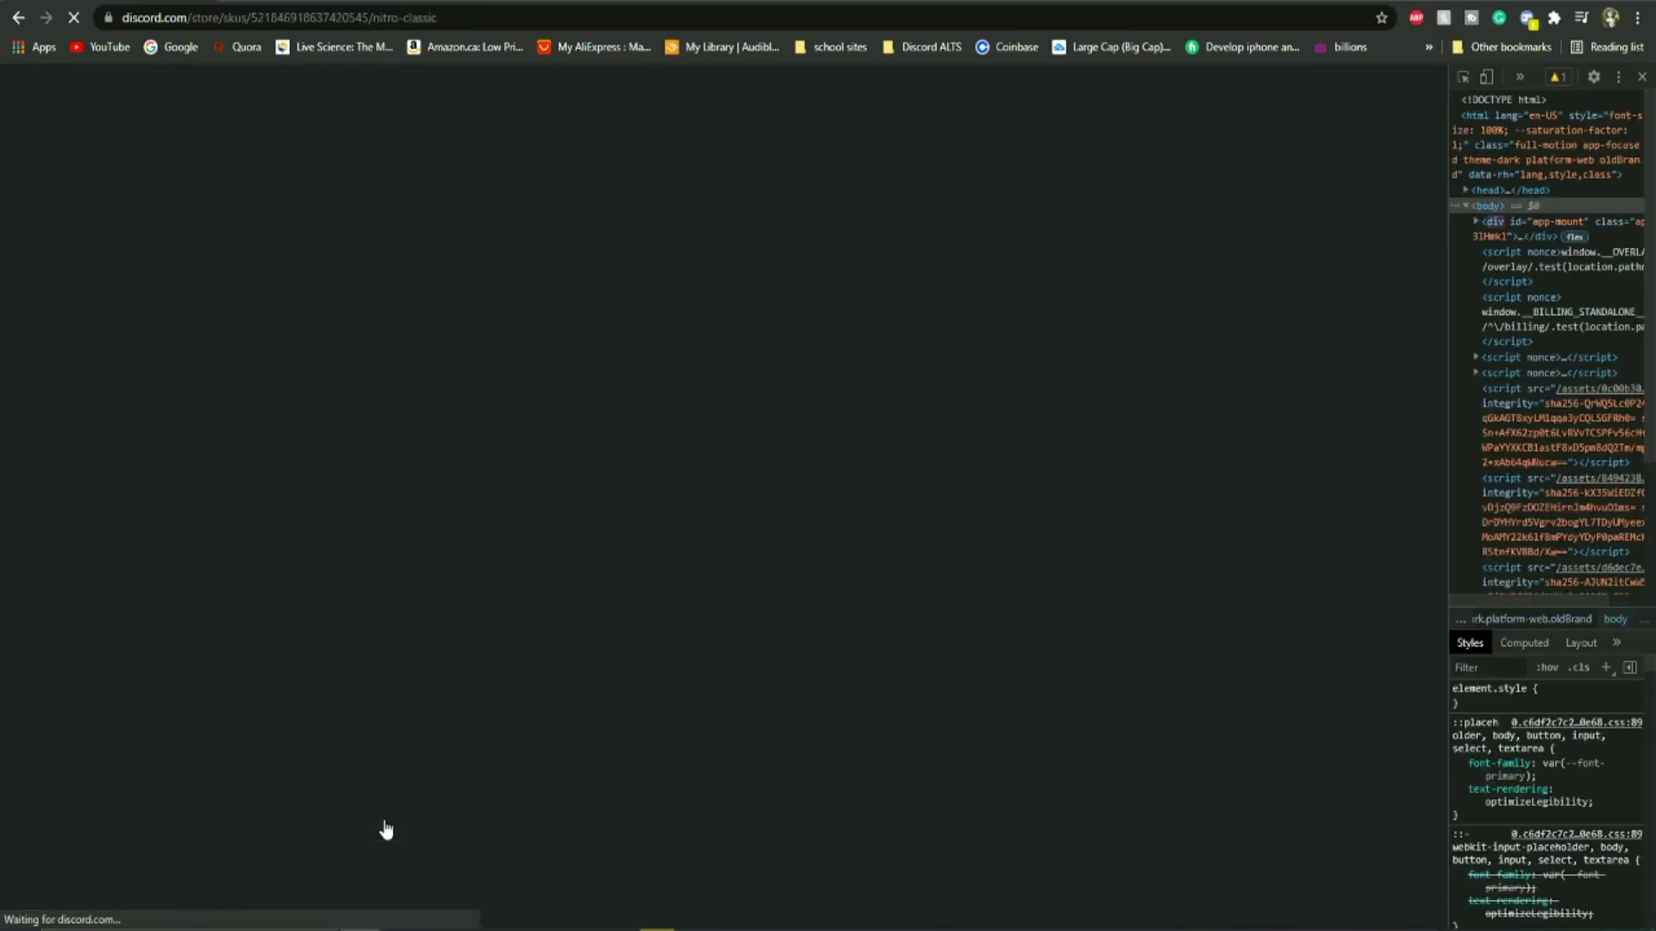